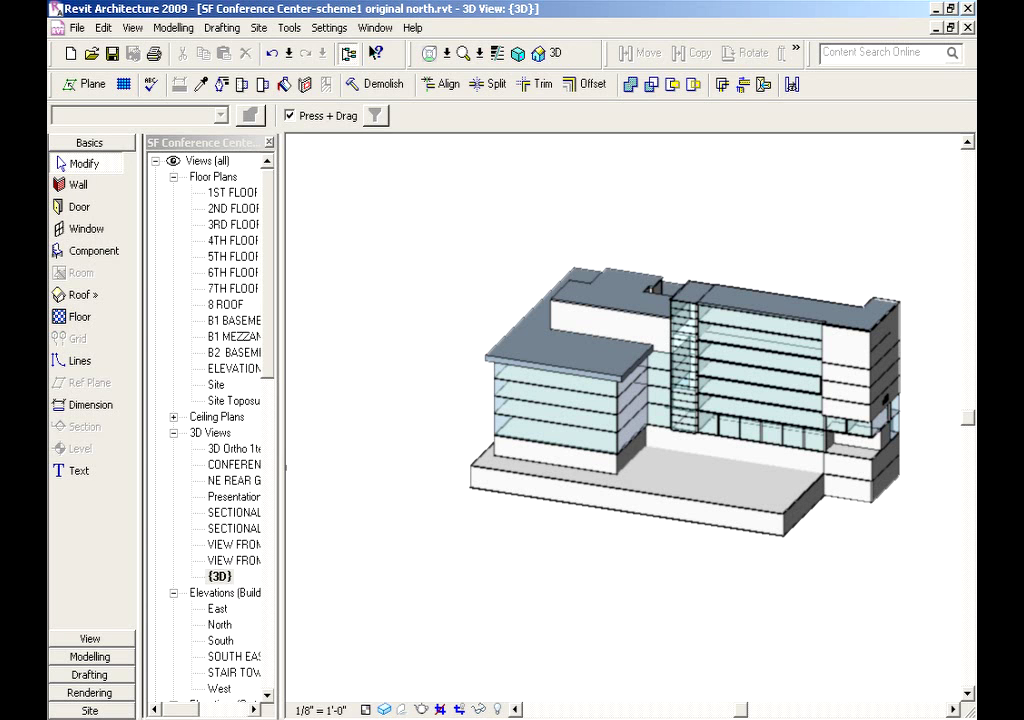
Step: Launch the Green Building Studio client from Revit, log in to SF Convention Center, and submit the model for results
click(289, 28)
mouse_move(304, 52)
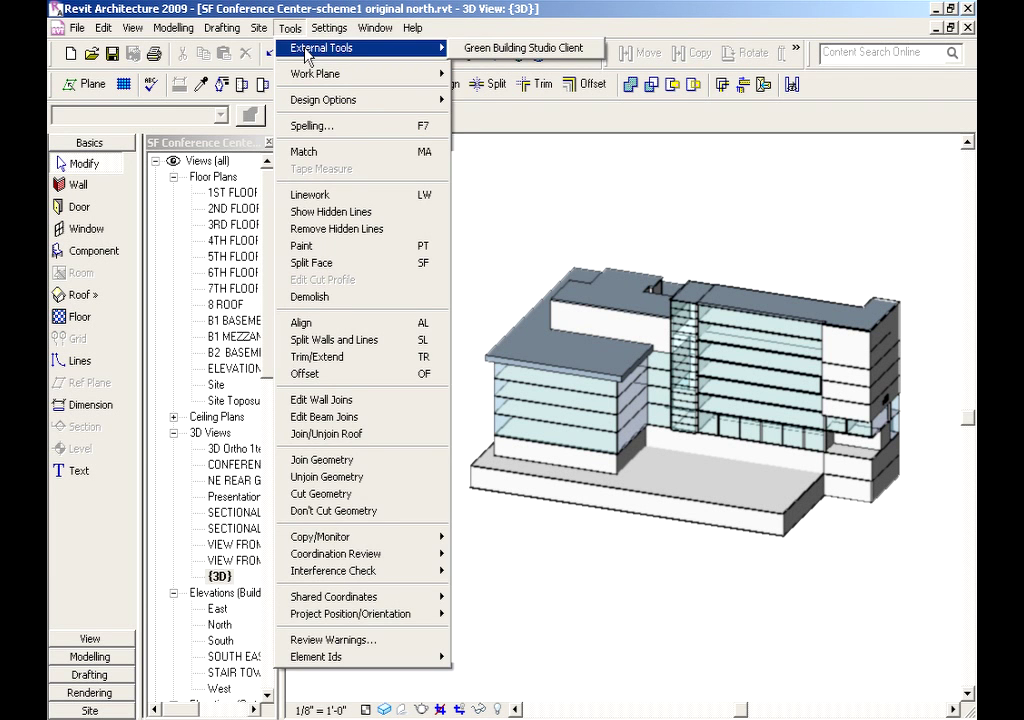
click(483, 47)
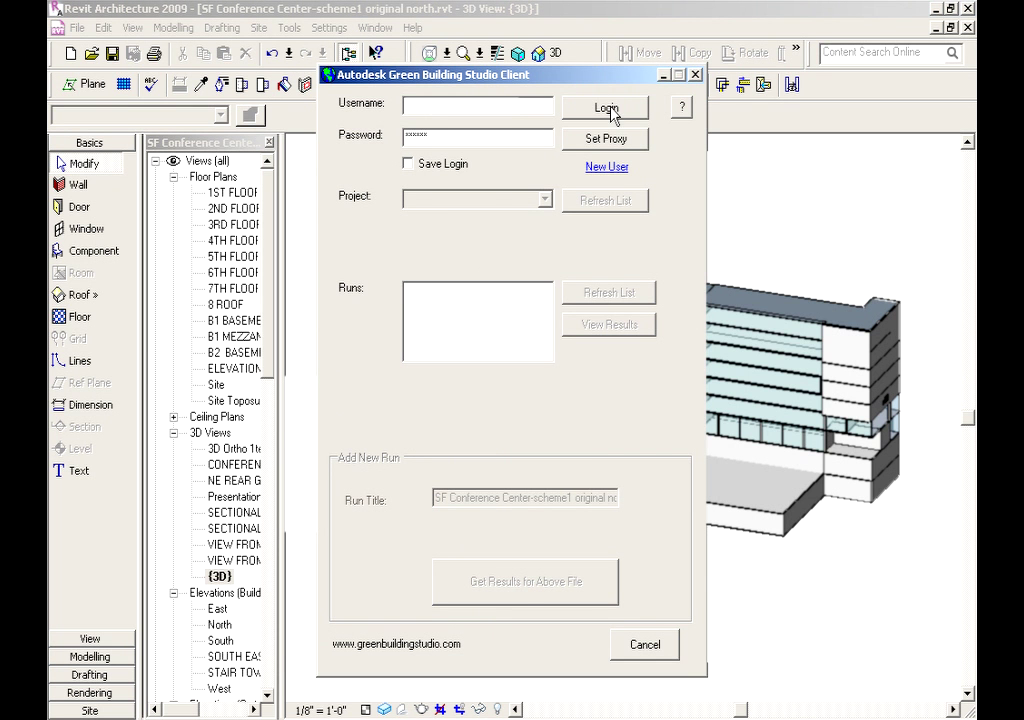
click(610, 110)
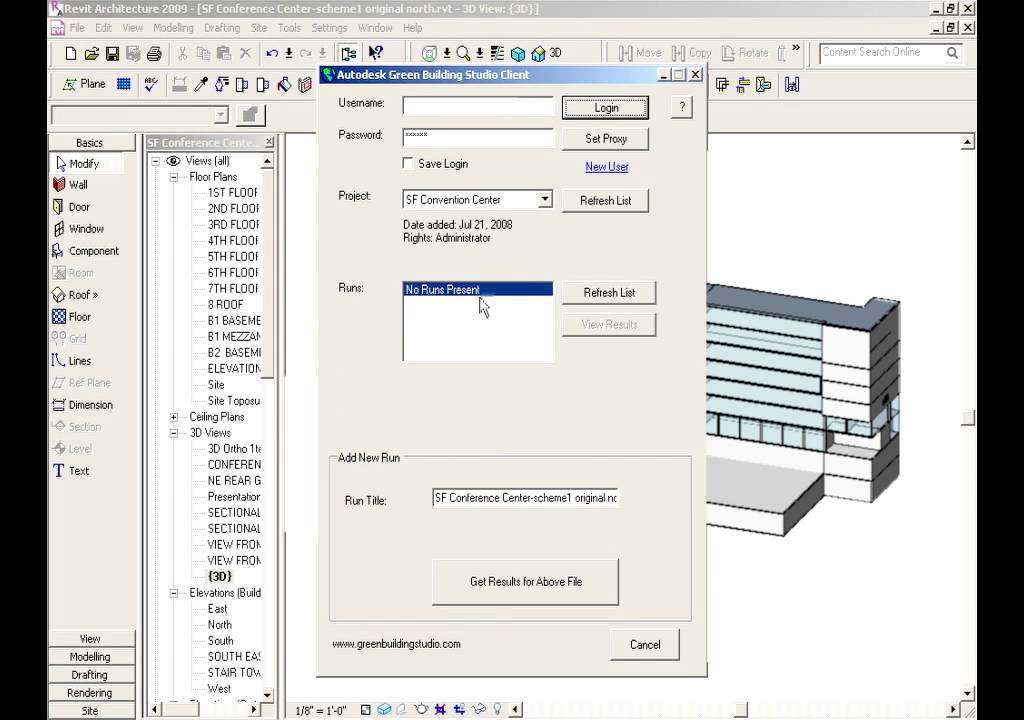
click(527, 590)
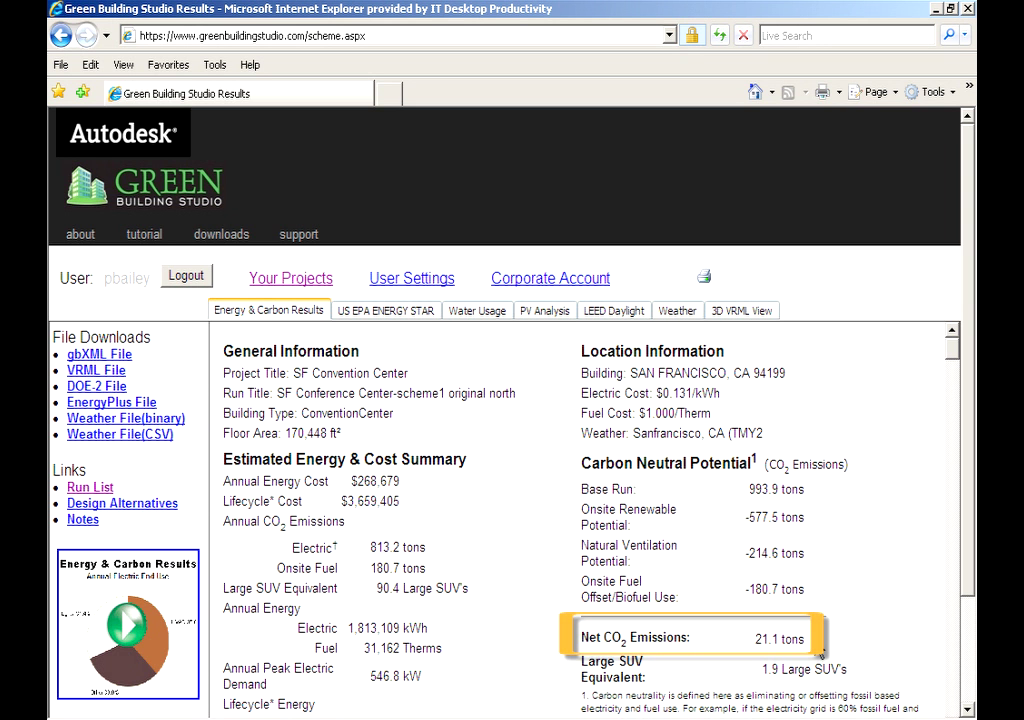
Step: Scroll the base run results down to the fuel end-use charts and the 520 kW photovoltaic potential
click(967, 710)
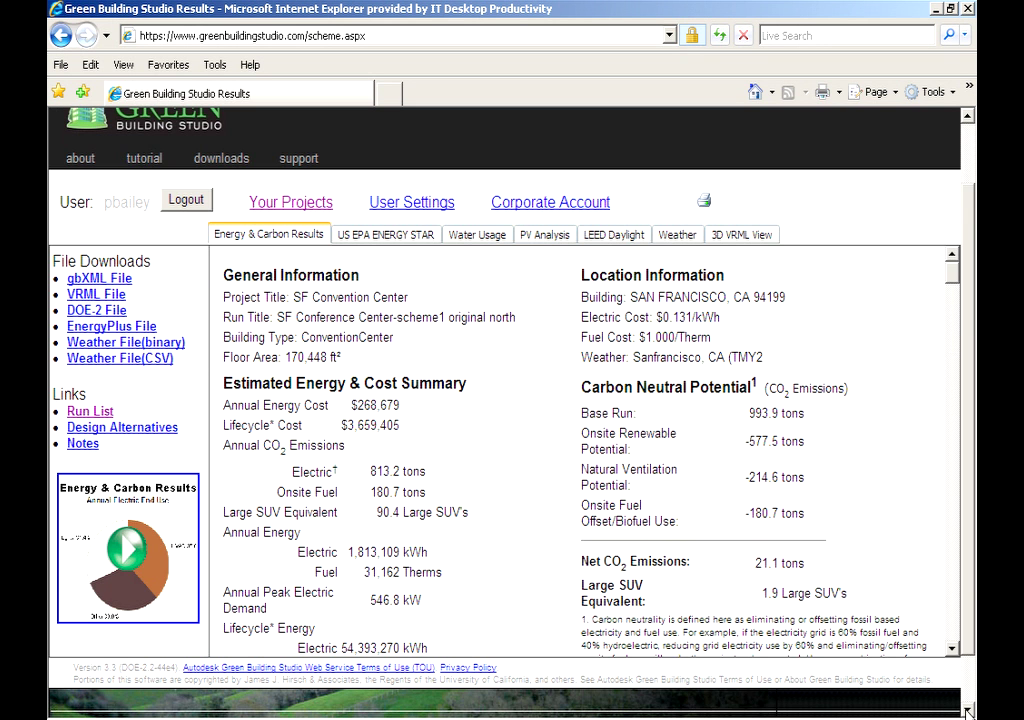
click(951, 648)
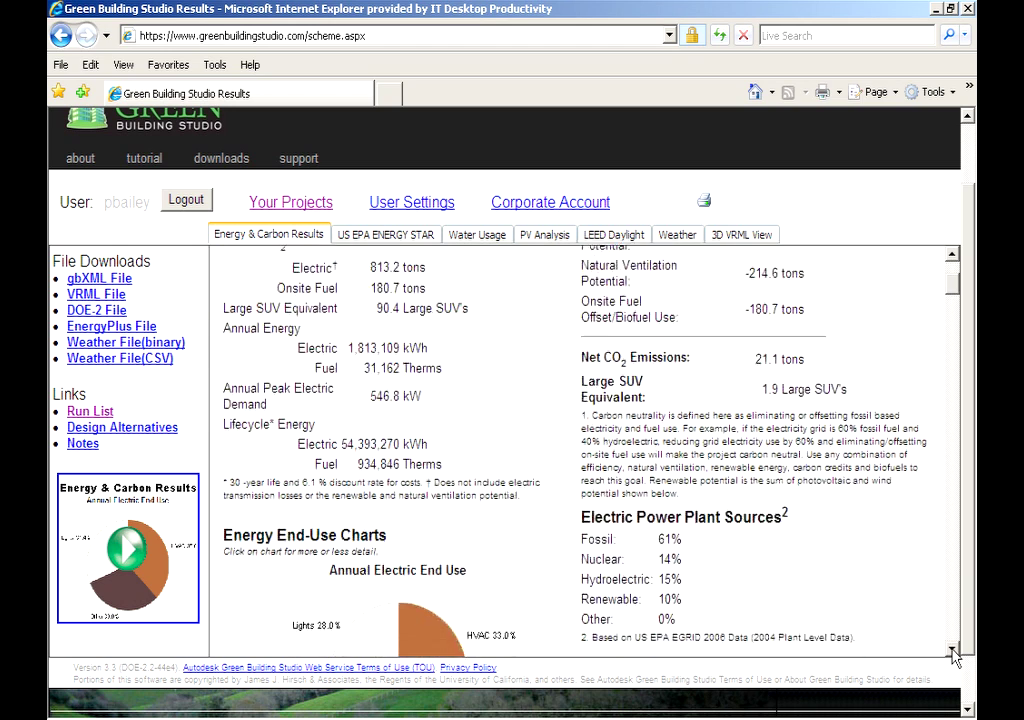
click(951, 650)
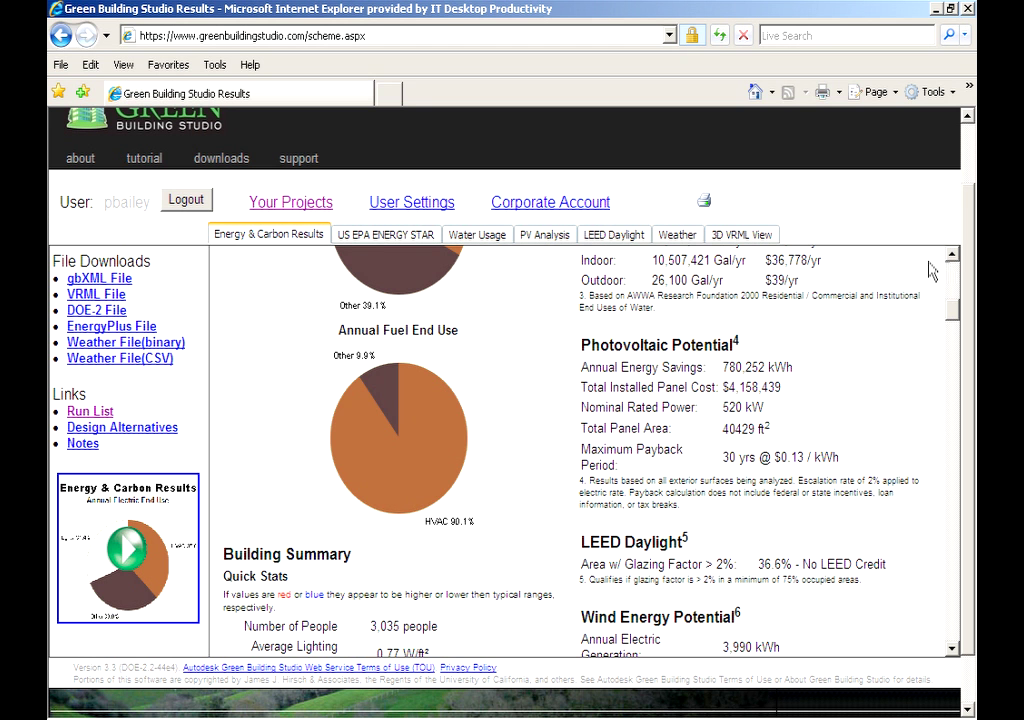
Step: Scroll through water usage, LEED daylight, wind and ventilation results, then return to the summary at the top
click(951, 256)
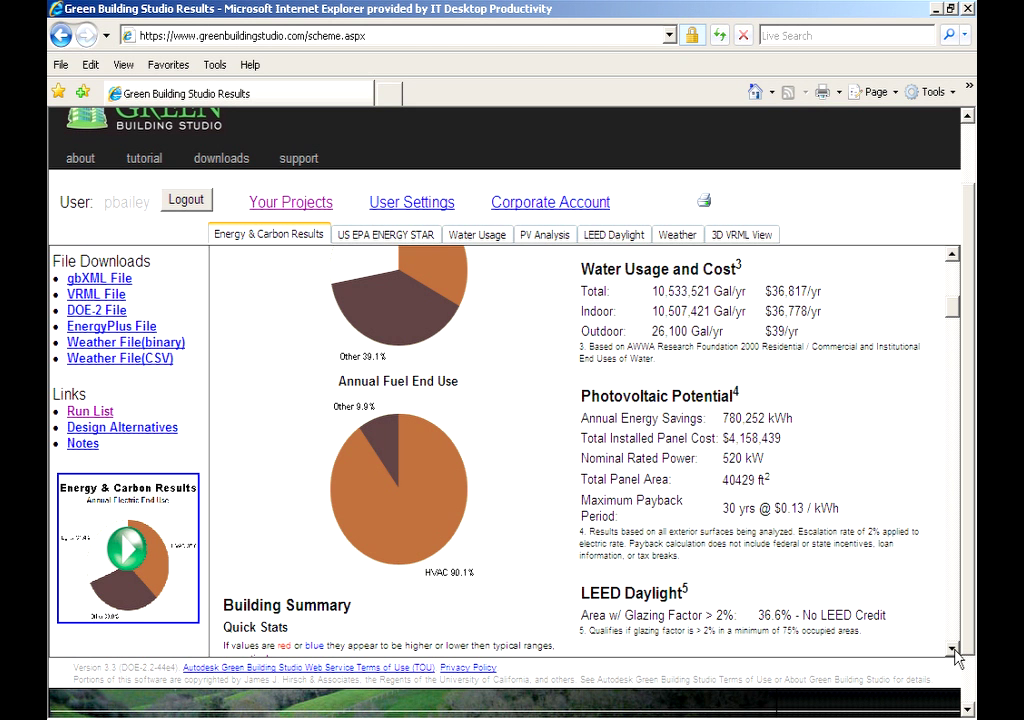
scroll(955, 651, down, 5)
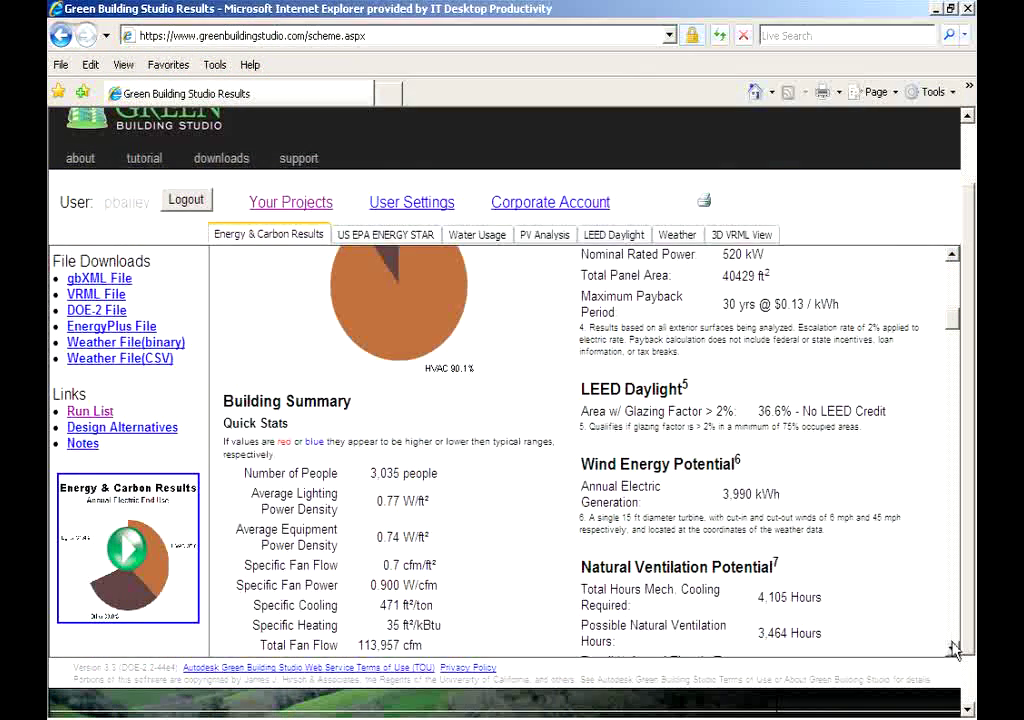
scroll(955, 650, down, 5)
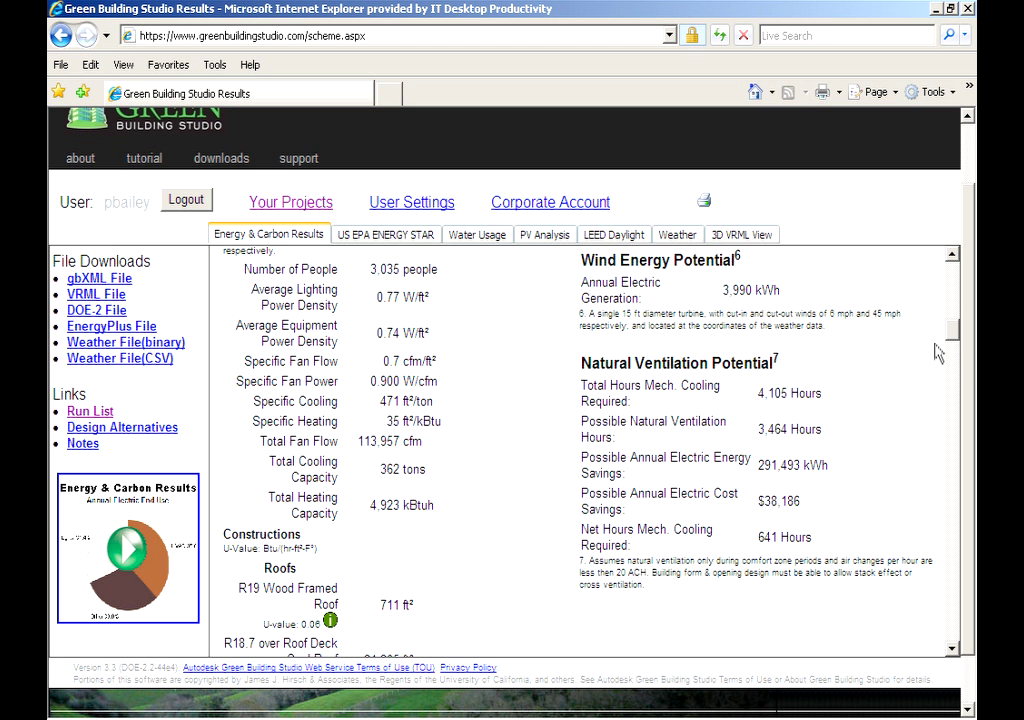
drag(955, 338, 955, 268)
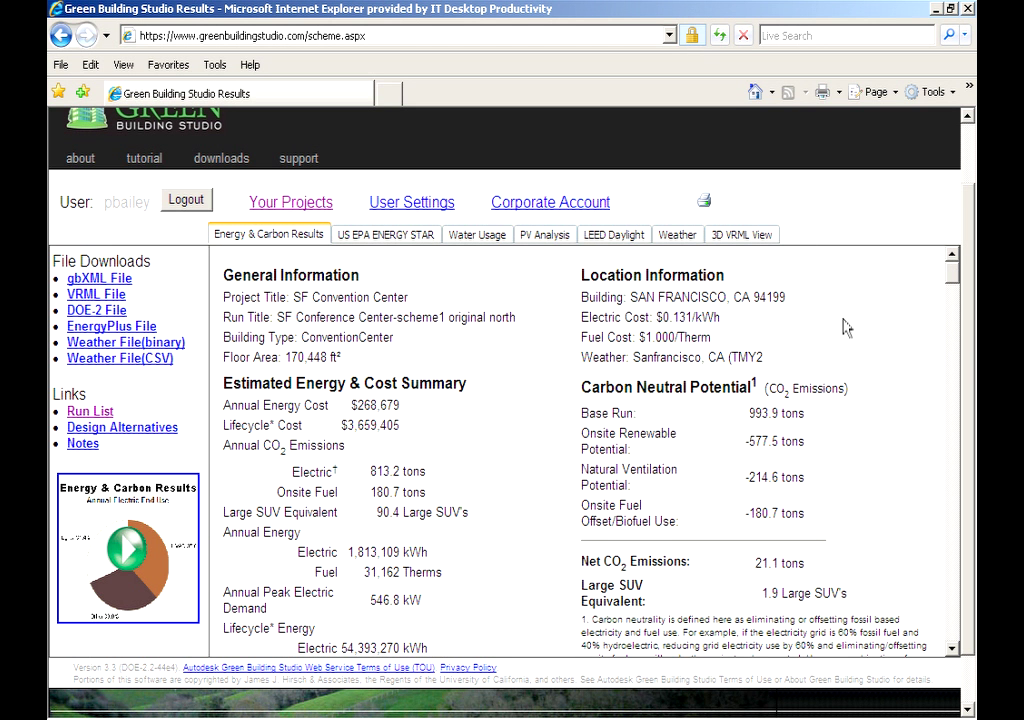
Step: On Design Alternatives, rotate the building -90 degrees and add occupancy/daylighting sensors and controls
click(122, 432)
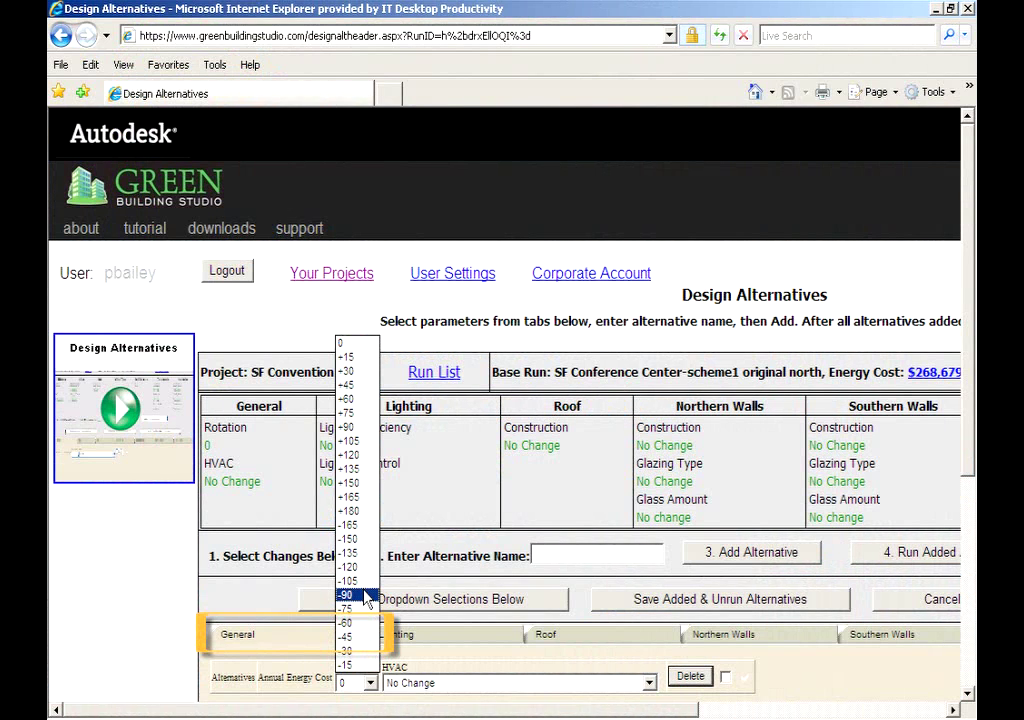
click(366, 596)
click(405, 634)
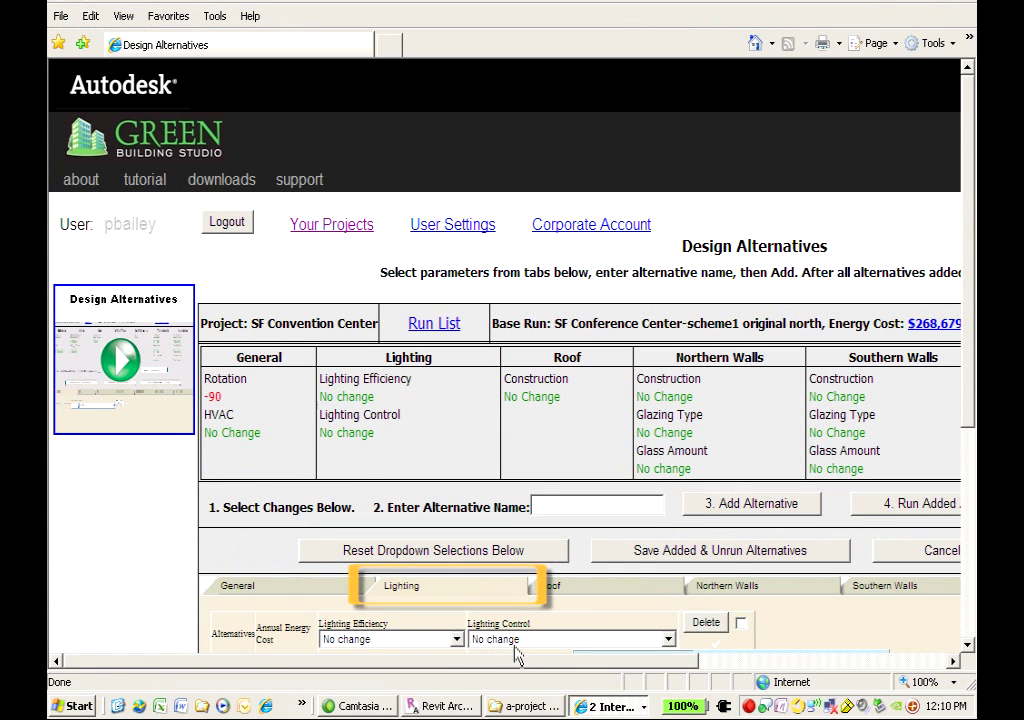
click(516, 688)
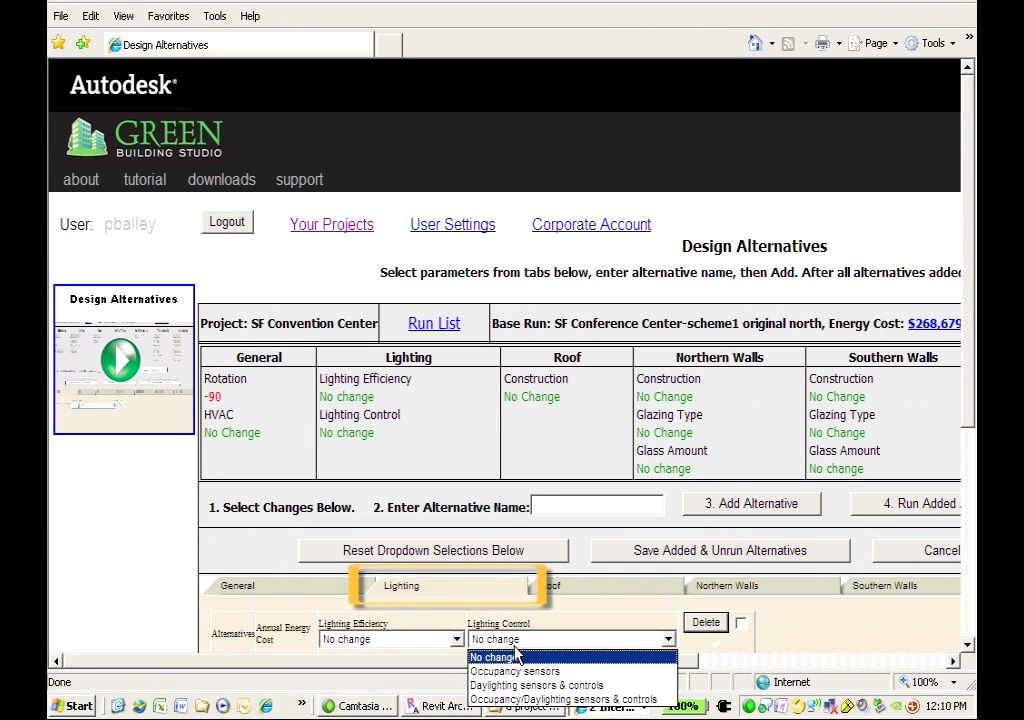
click(582, 699)
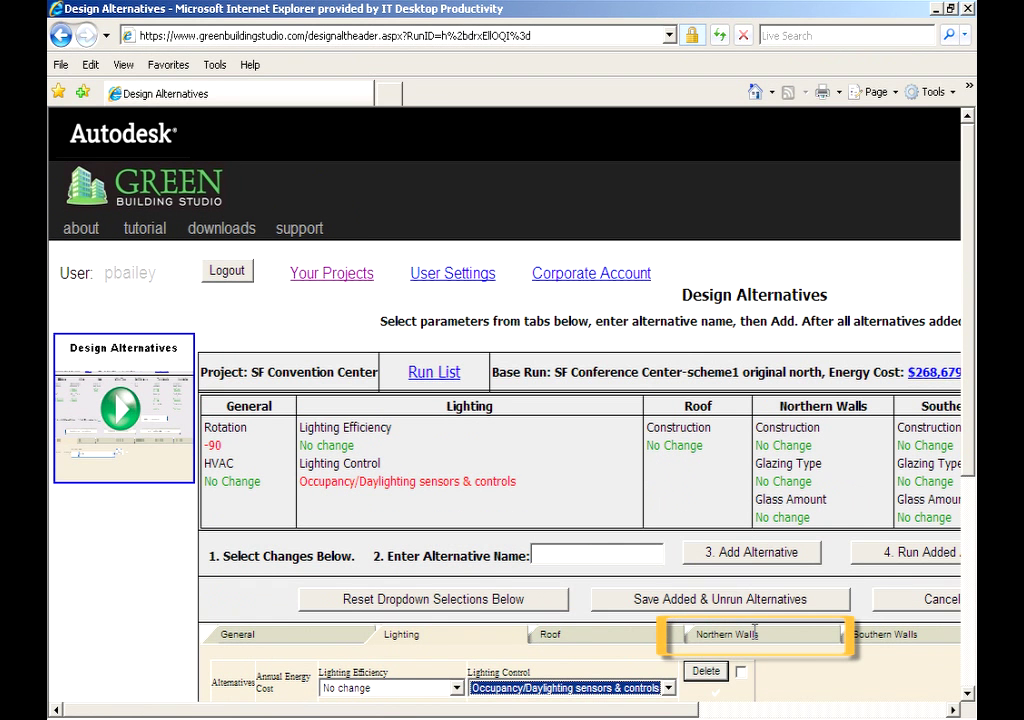
Step: Give the northern and southern walls PPG SB70XL/Clear IG glazing
click(755, 632)
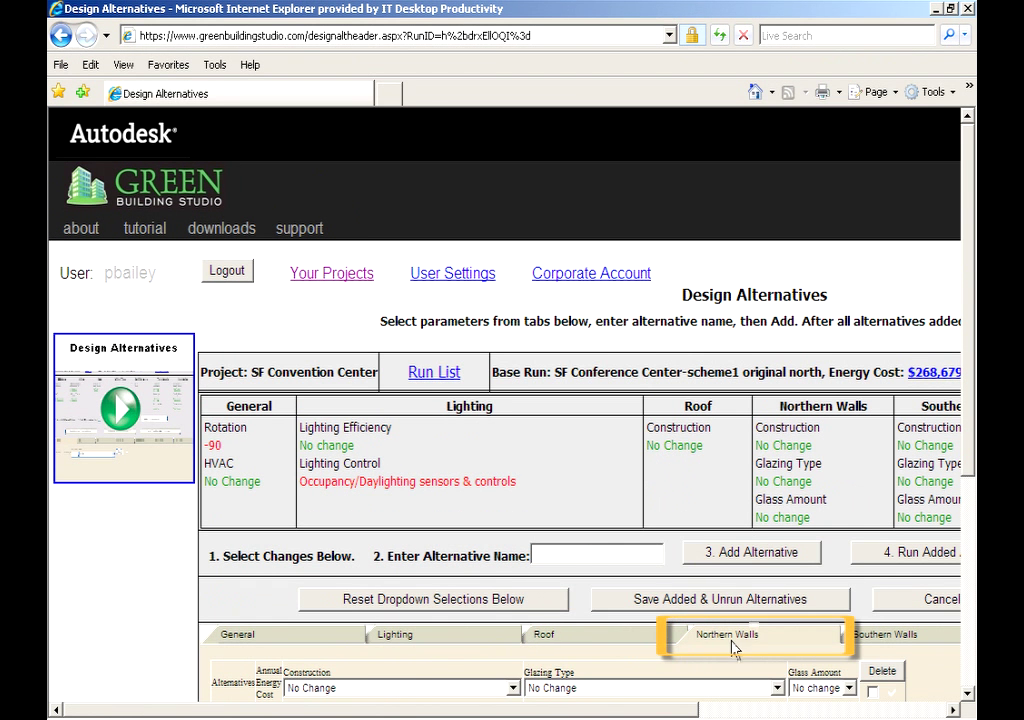
click(678, 690)
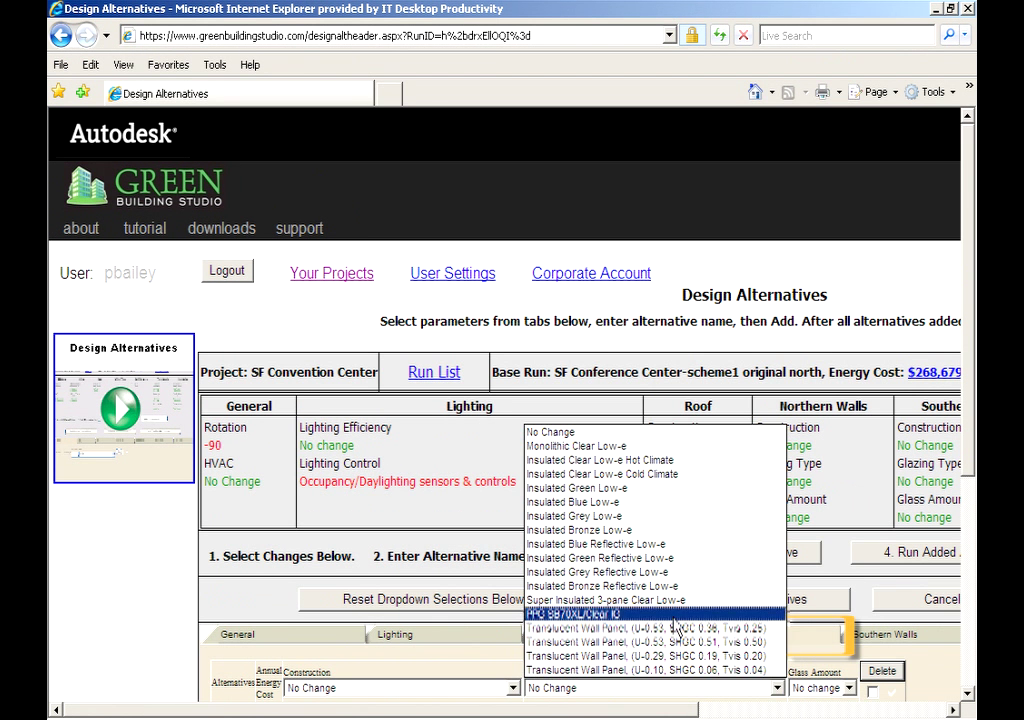
click(565, 614)
scroll(966, 695, down, 3)
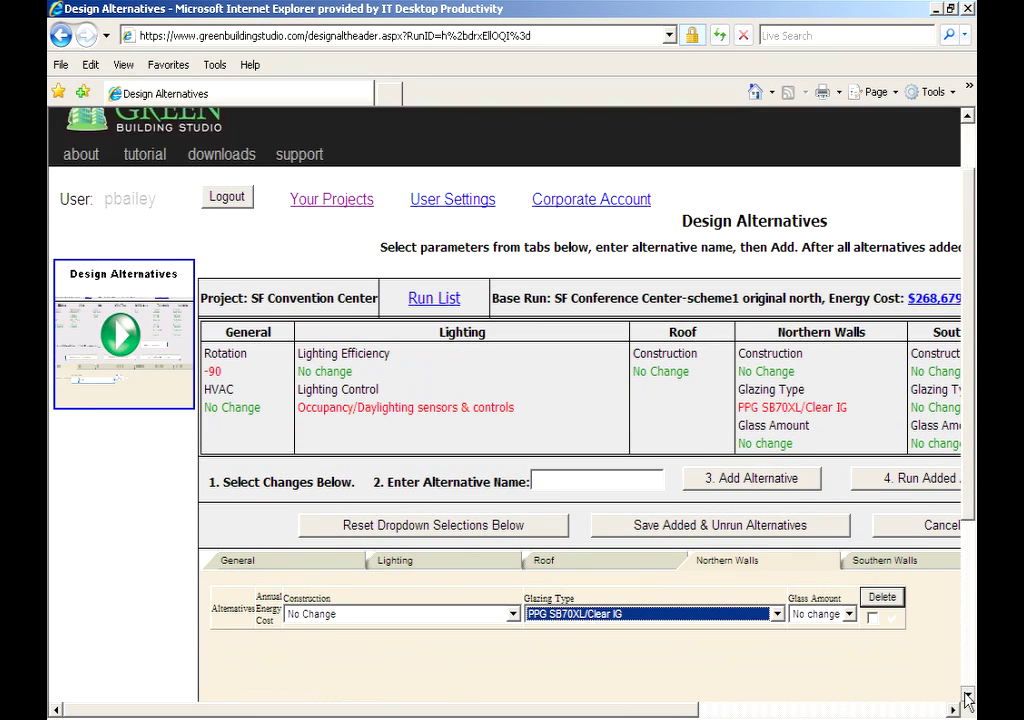
click(900, 486)
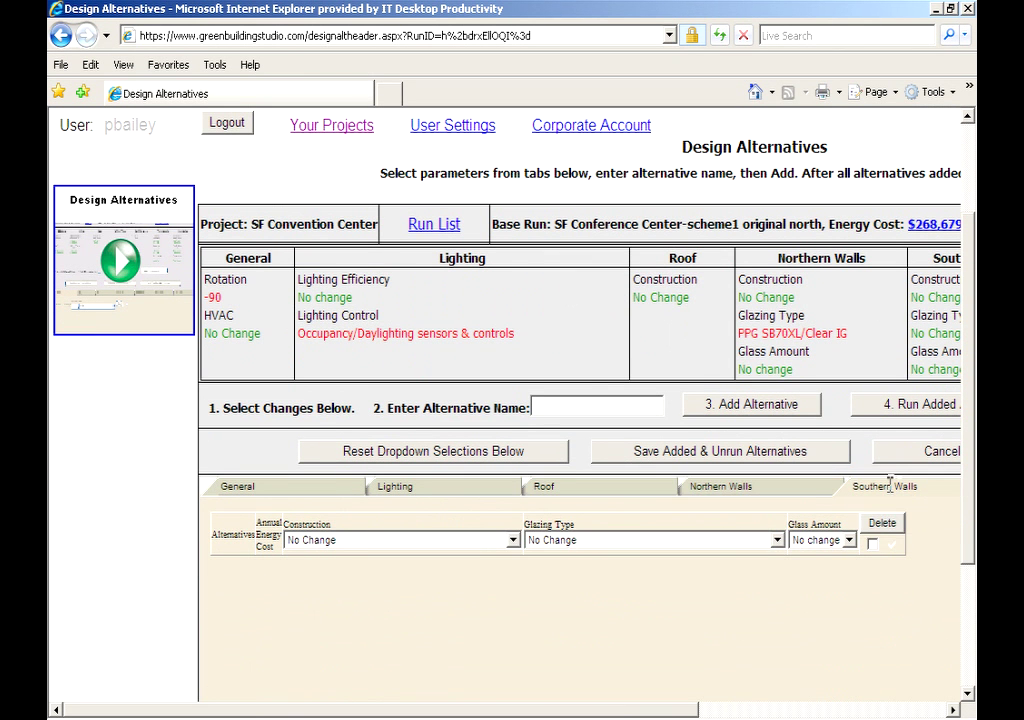
click(776, 540)
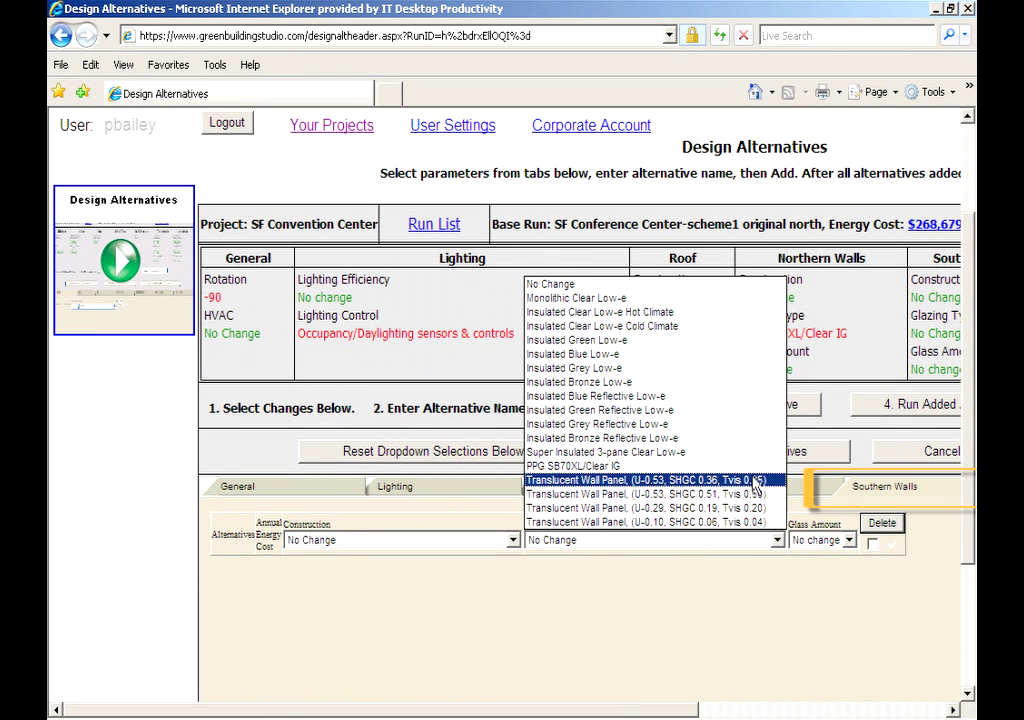
click(757, 467)
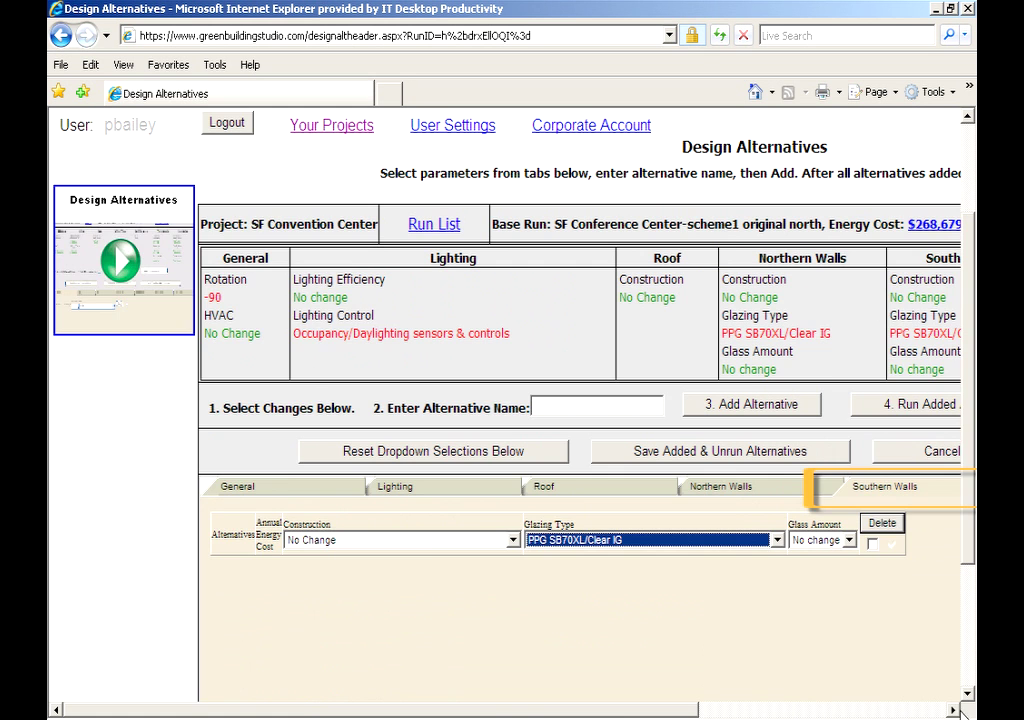
scroll(559, 490, right, 5)
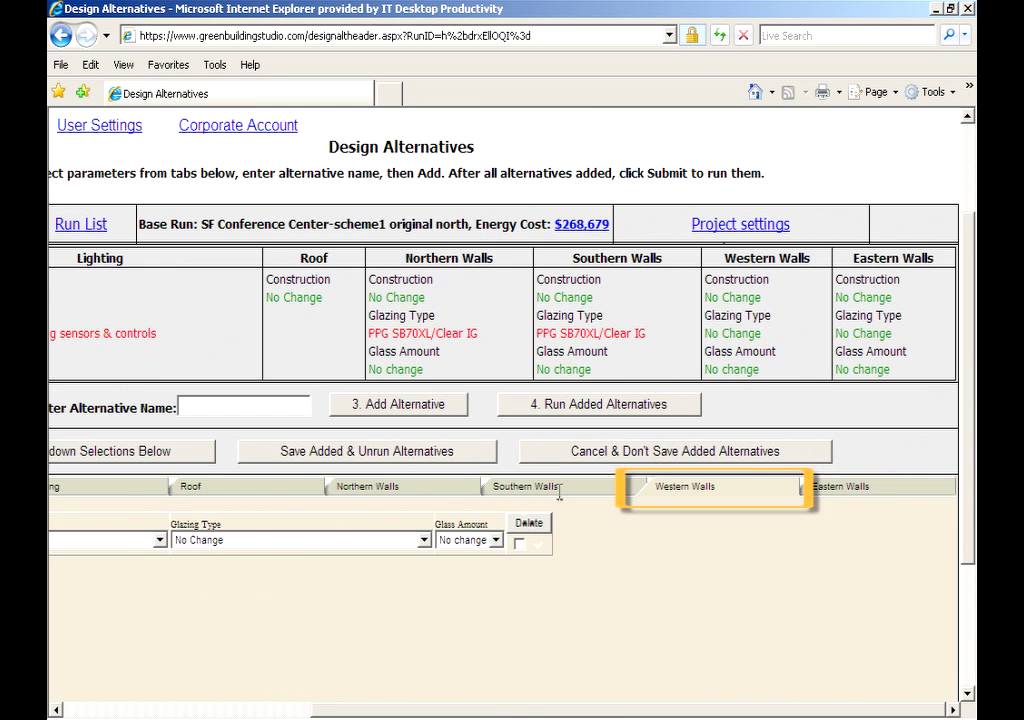
Step: Give the western and eastern walls PPG SB70XL/Clear IG glazing
click(292, 541)
click(325, 466)
click(840, 486)
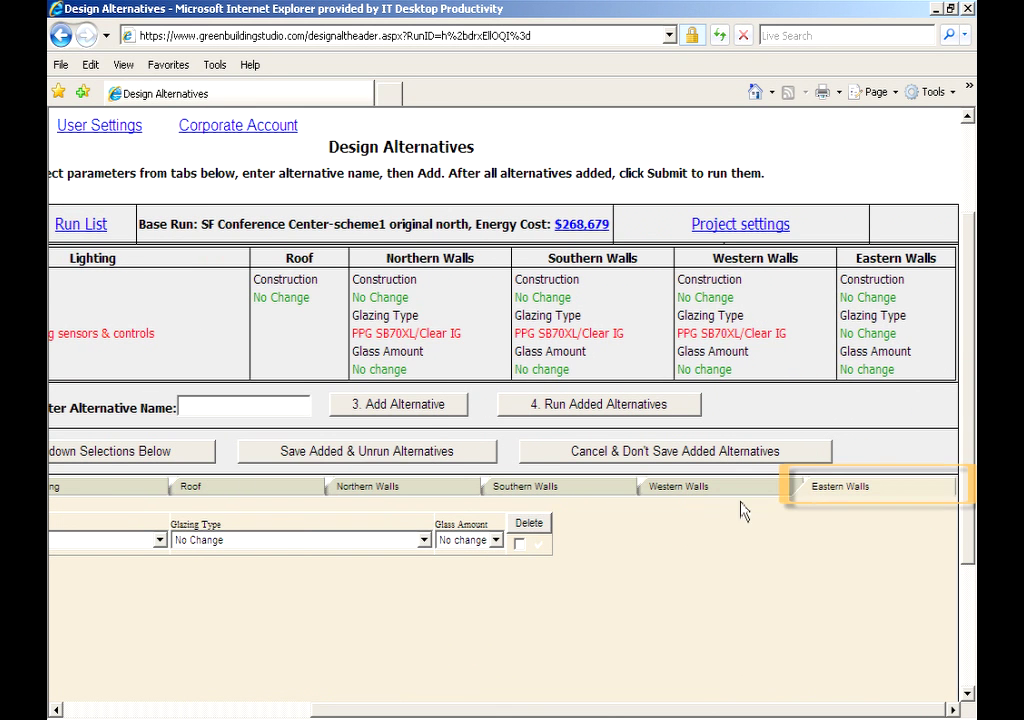
click(283, 544)
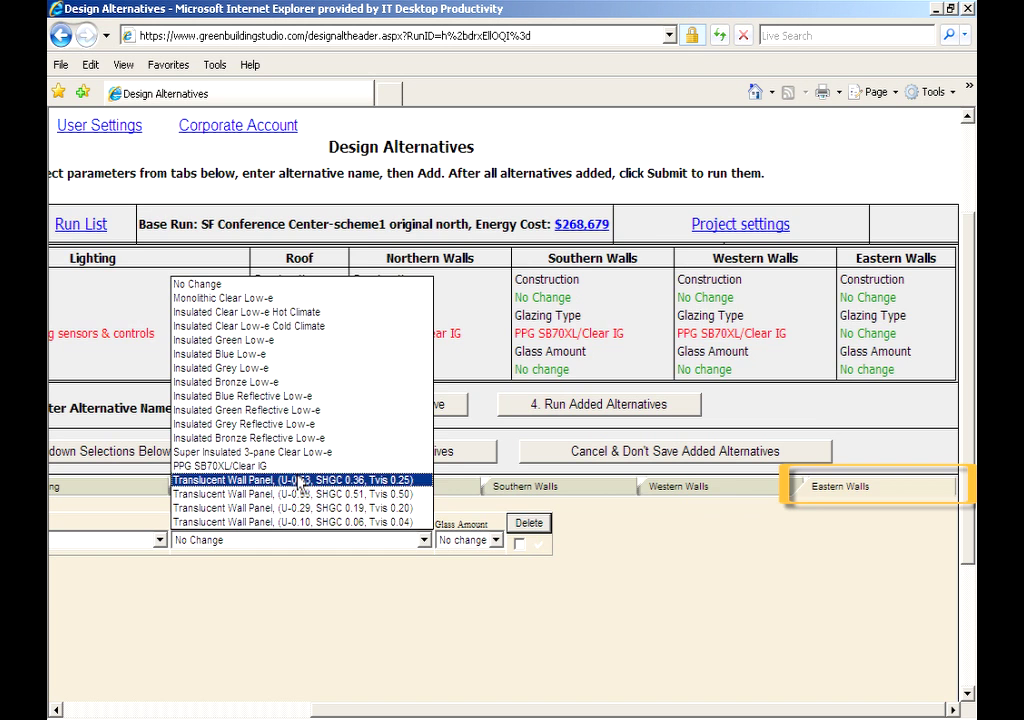
click(245, 466)
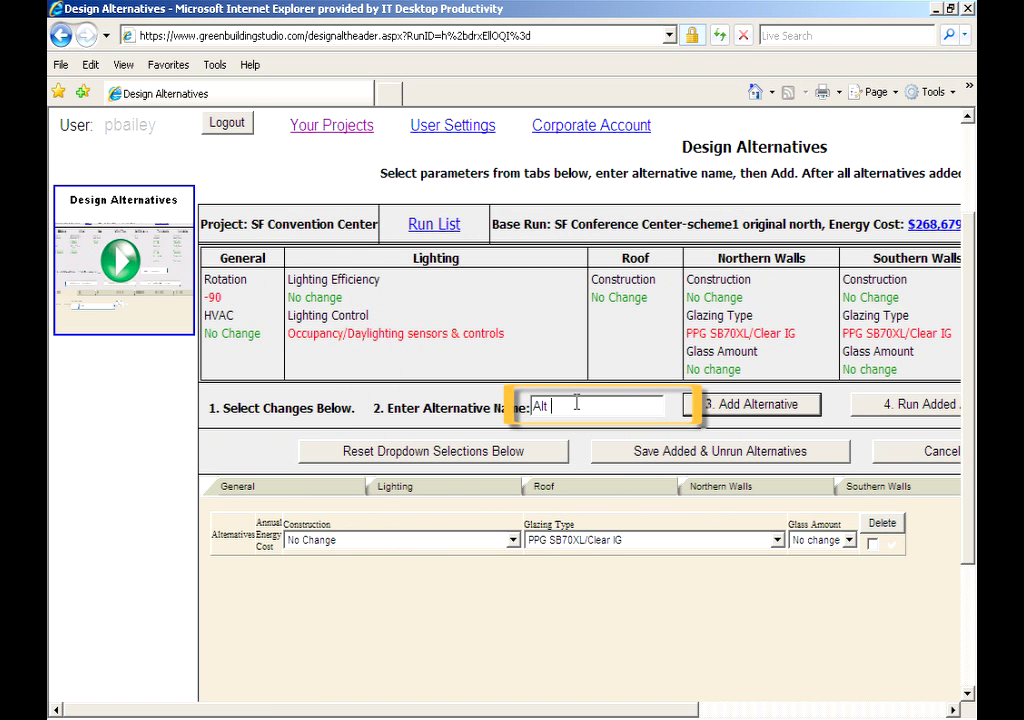
Step: Name the alternative 'Alt 1 - Rotate + Ltg Ctrl + Glass' and add it to the list
text(1 - Rotate + Ltg Ctrl + Glass)
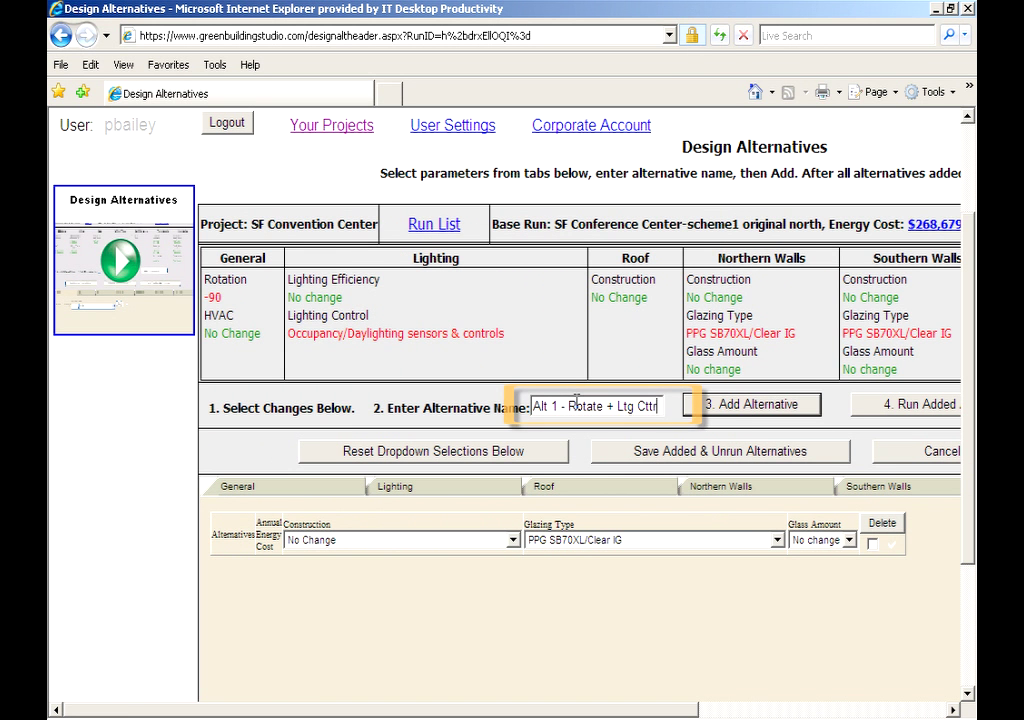
click(725, 405)
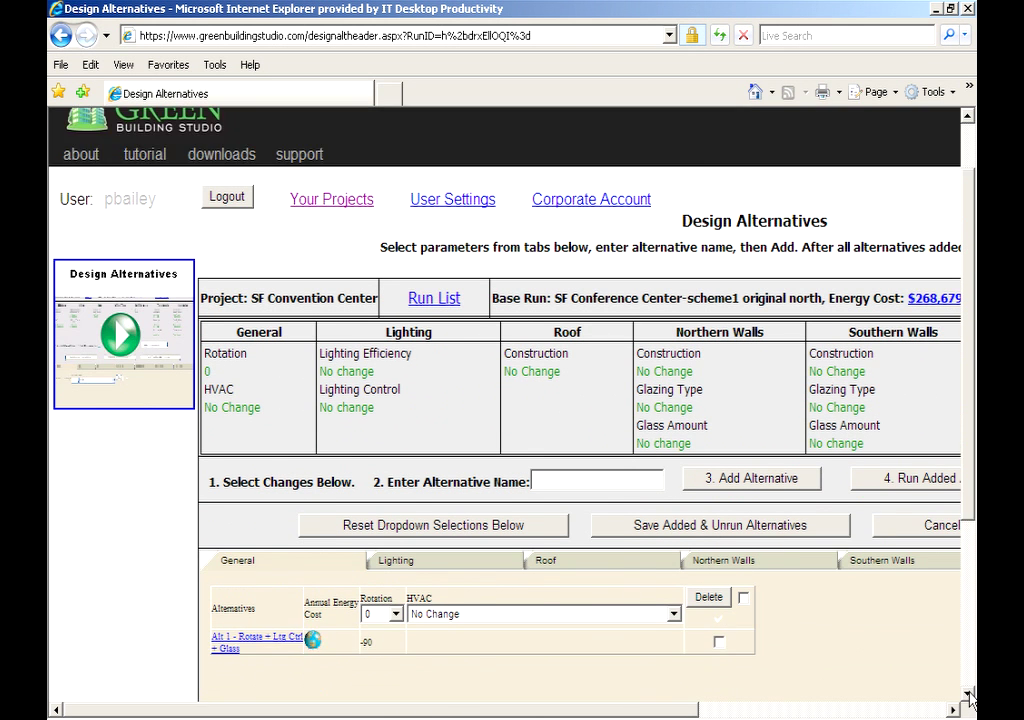
click(967, 692)
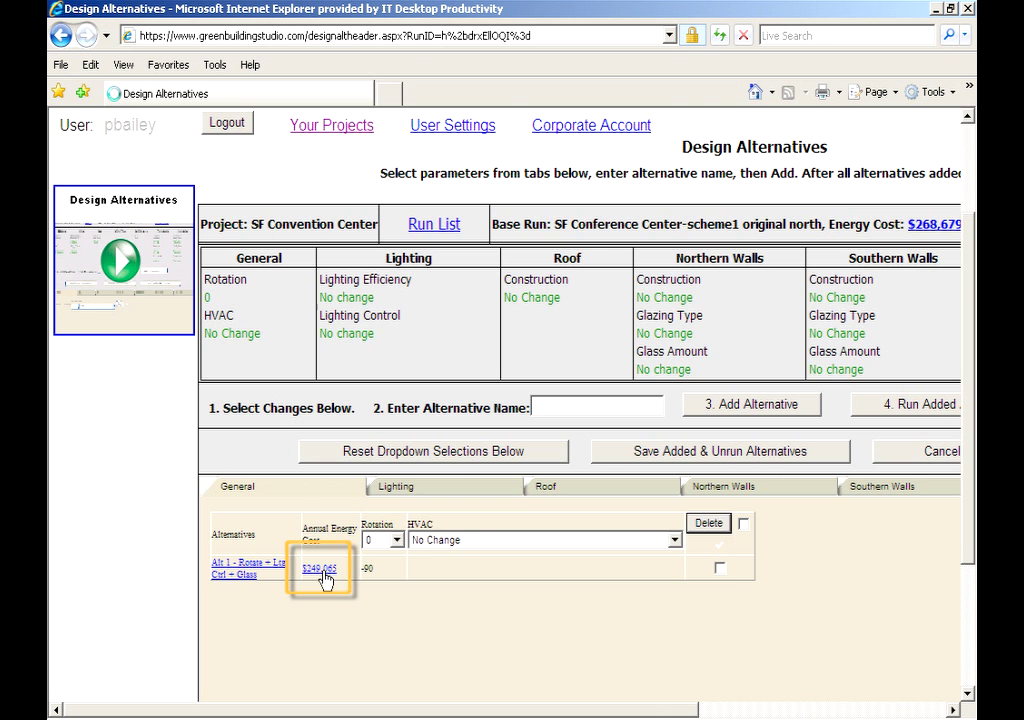
Step: Open Alt 1's results from its $249,065 annual energy cost link
click(324, 579)
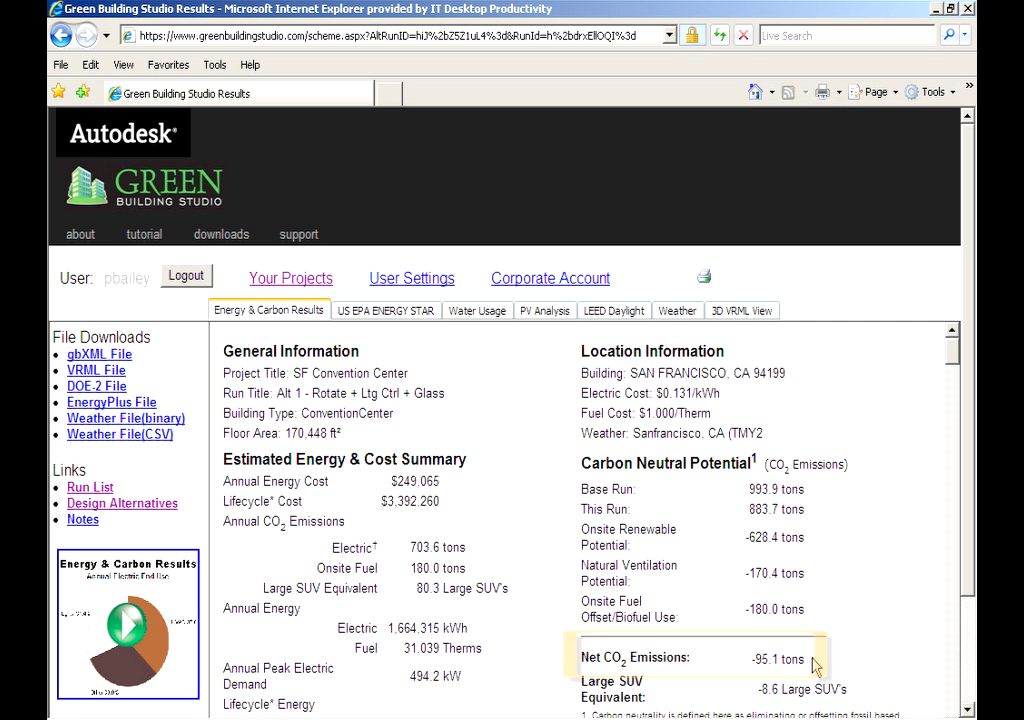
Step: Load Alt 1's settings and choose the Premium Eff. VAV 150-300 ton HVAC system
click(93, 505)
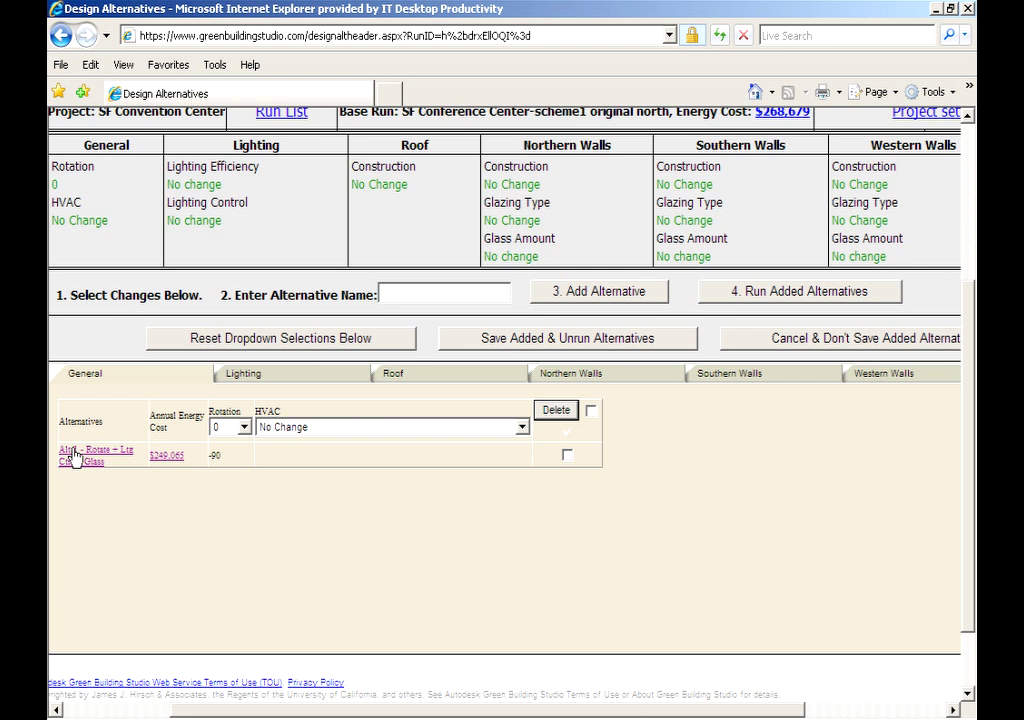
click(75, 455)
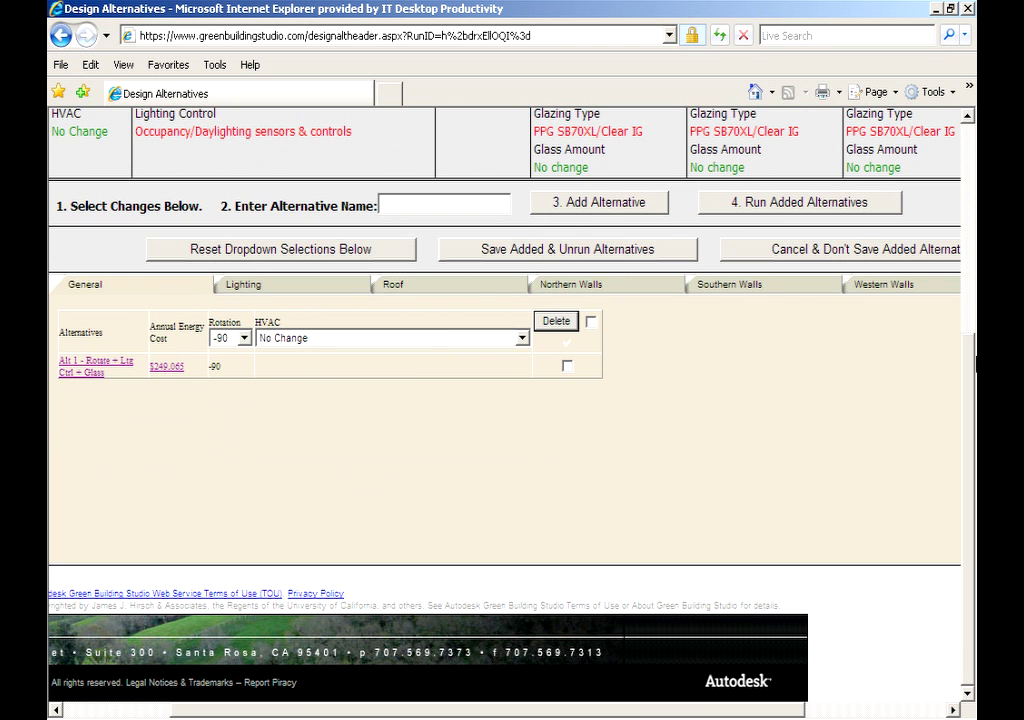
scroll(776, 104, up, 2)
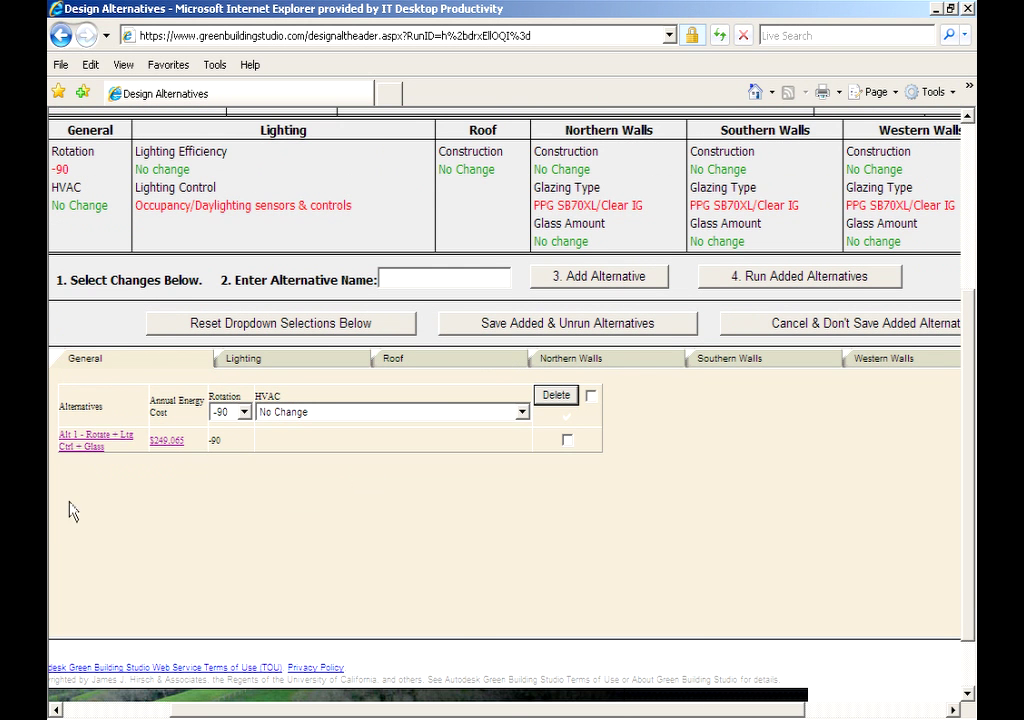
click(355, 416)
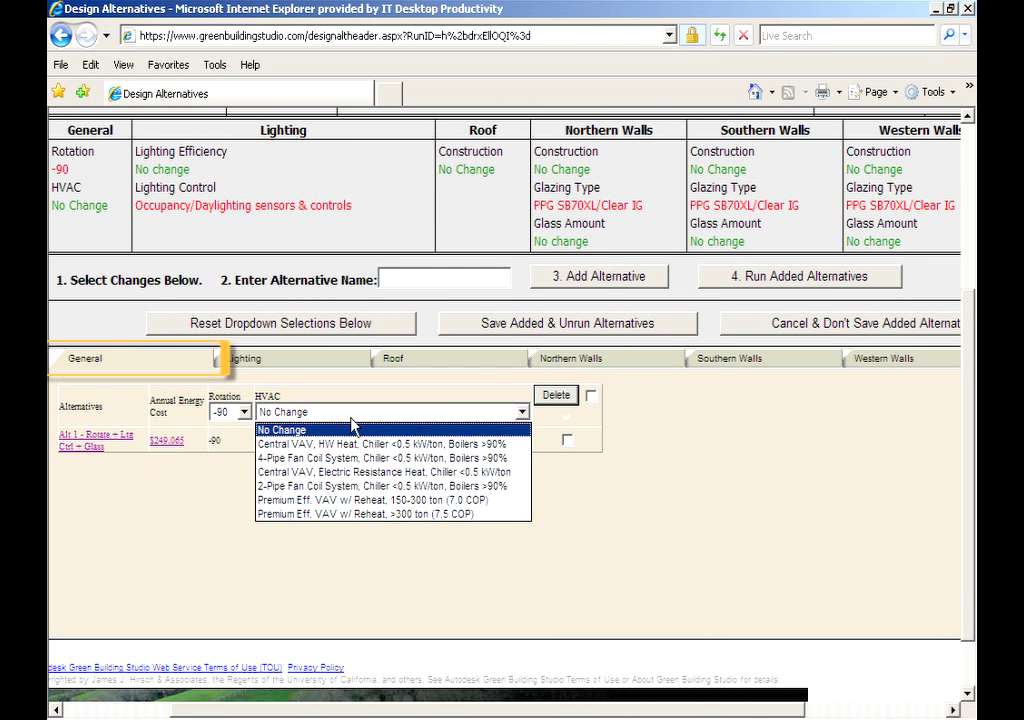
click(347, 502)
Step: Set lighting efficiency to LPD 20% lower and add the alternative 'Alt 2 - Alt 1 + Ltg + HVAC'
click(308, 360)
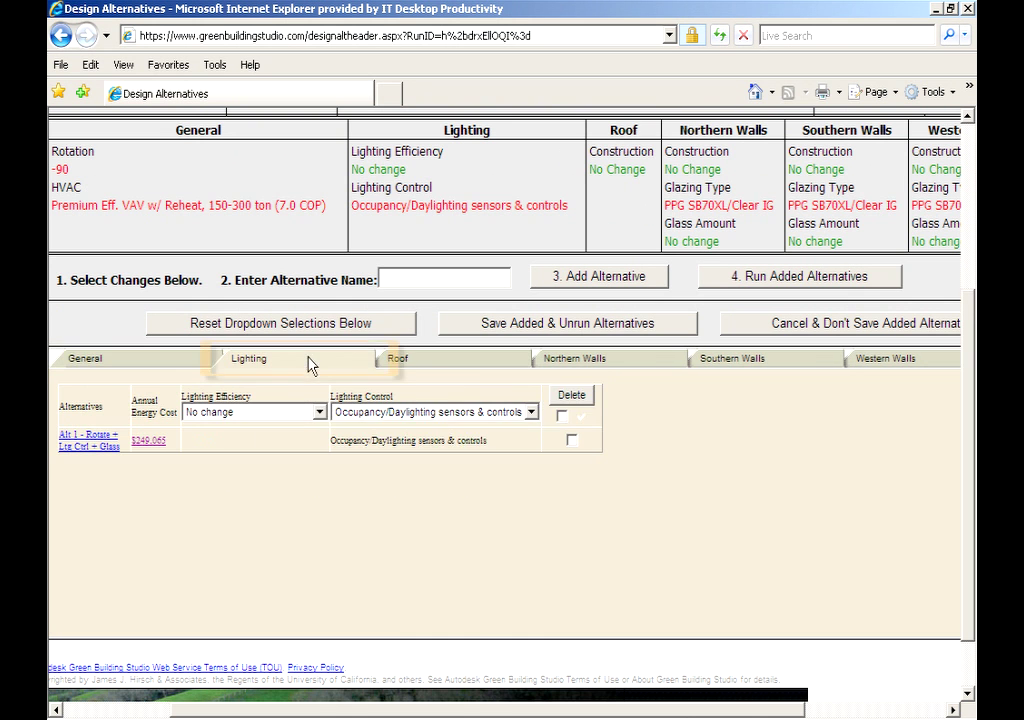
click(319, 412)
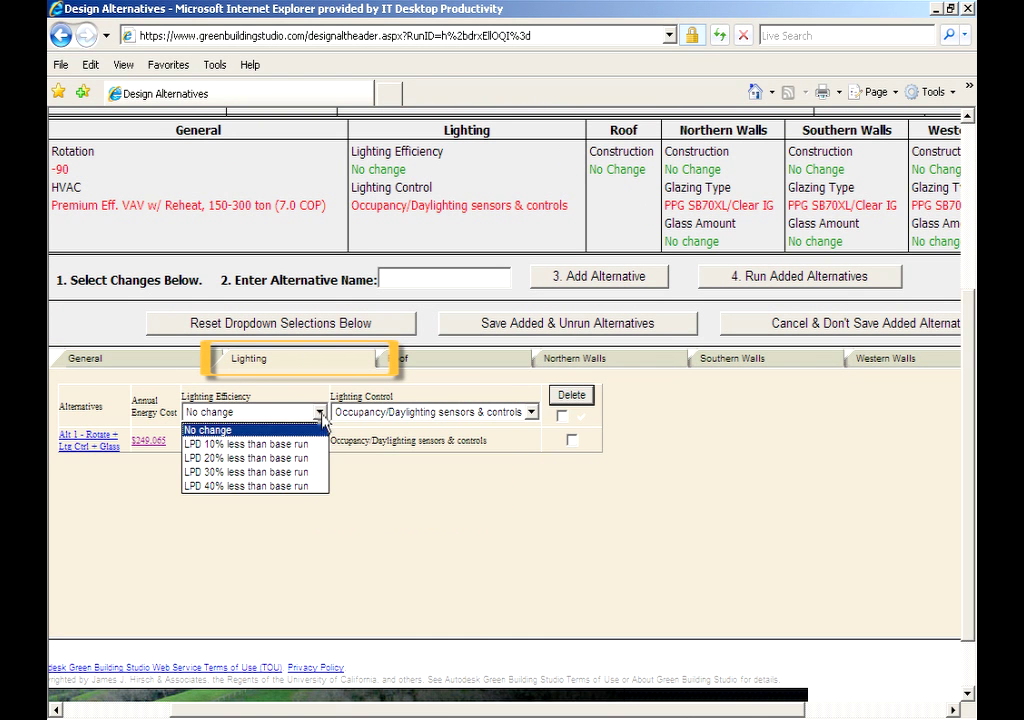
click(240, 458)
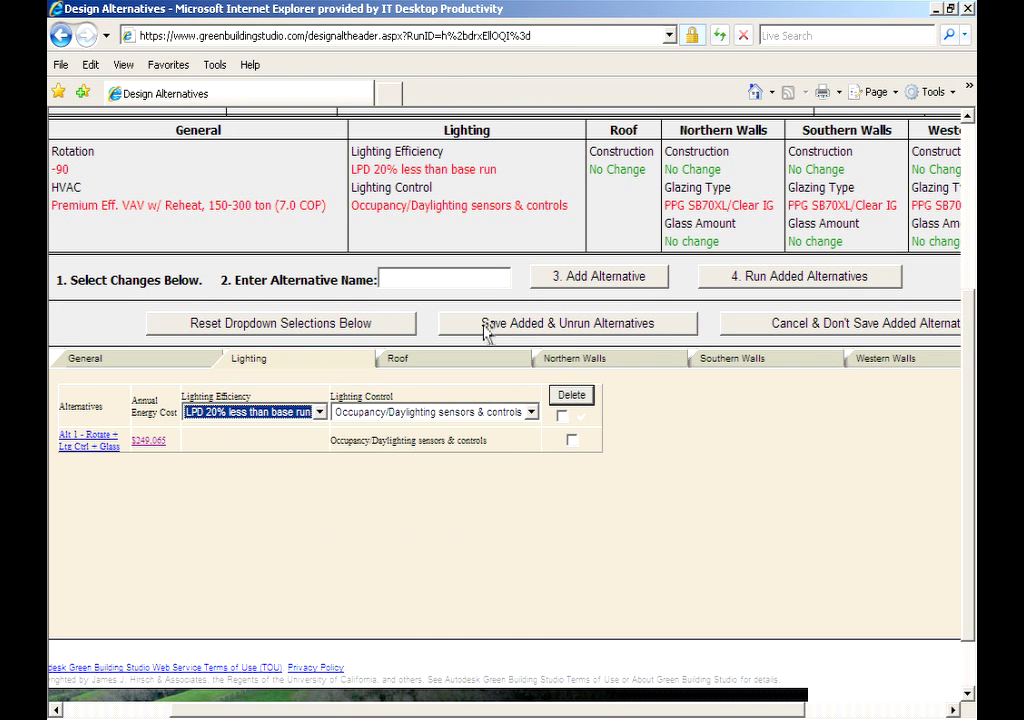
click(458, 279)
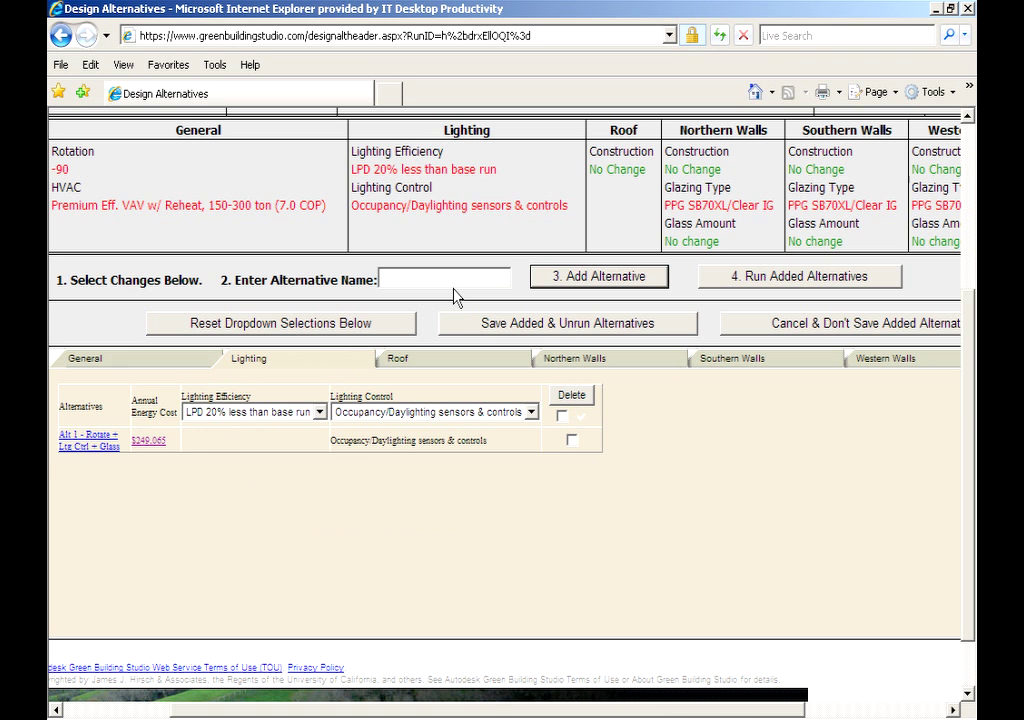
text(Alt 1)
text( - Alt 1 + Ltg + HVAC)
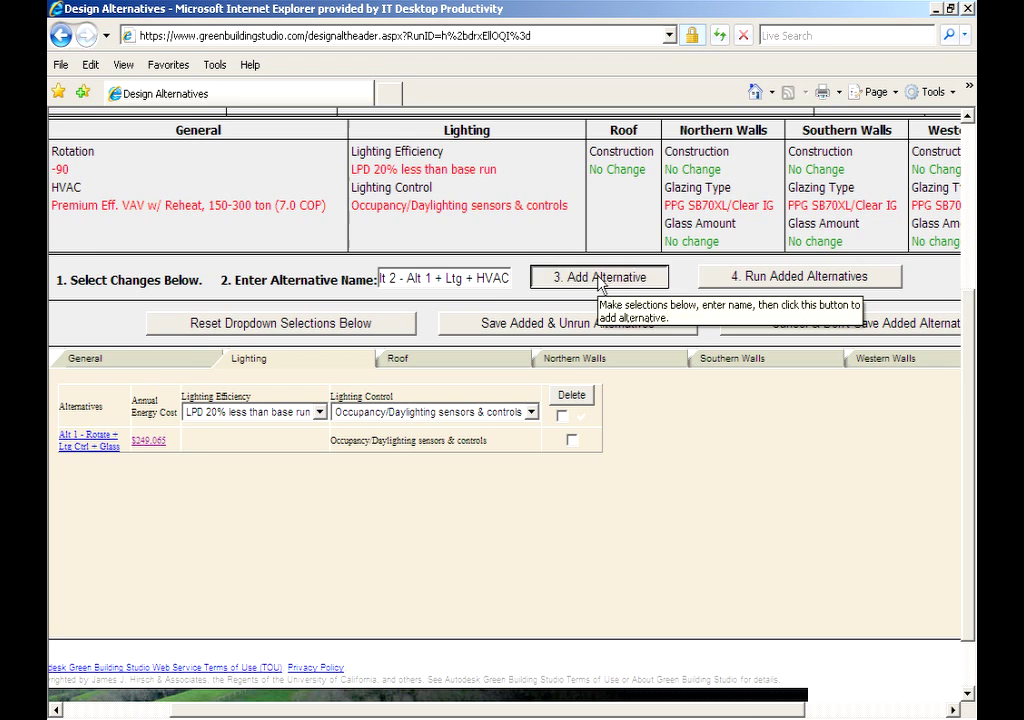
click(600, 277)
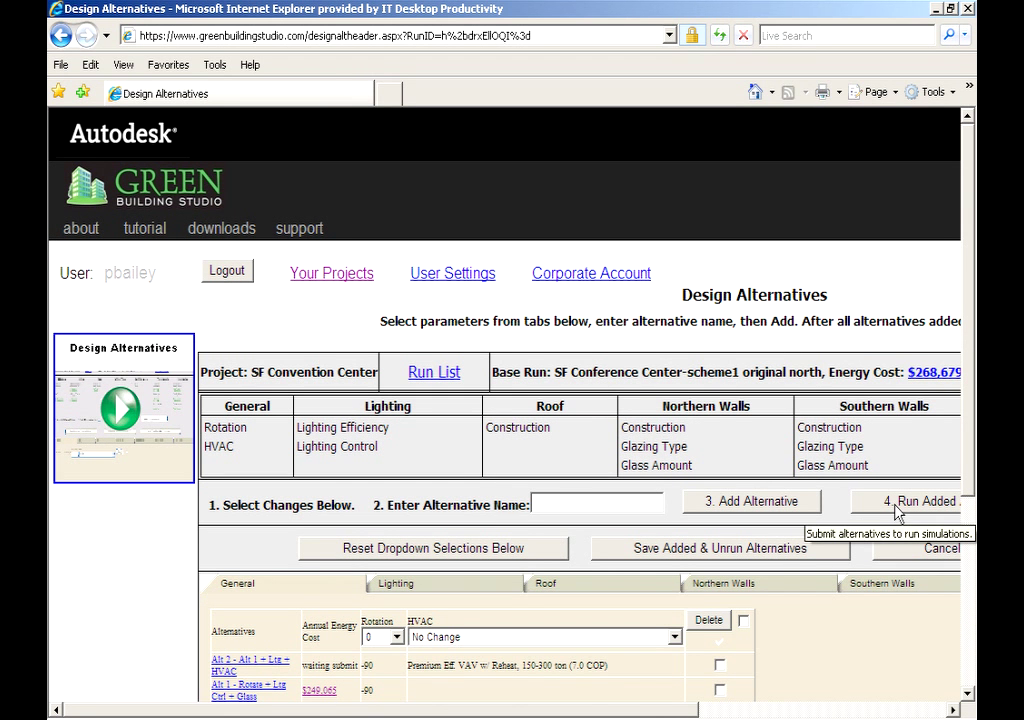
Step: Run the added alternatives and open Alt 2's results via its $218,829 cost link
click(897, 508)
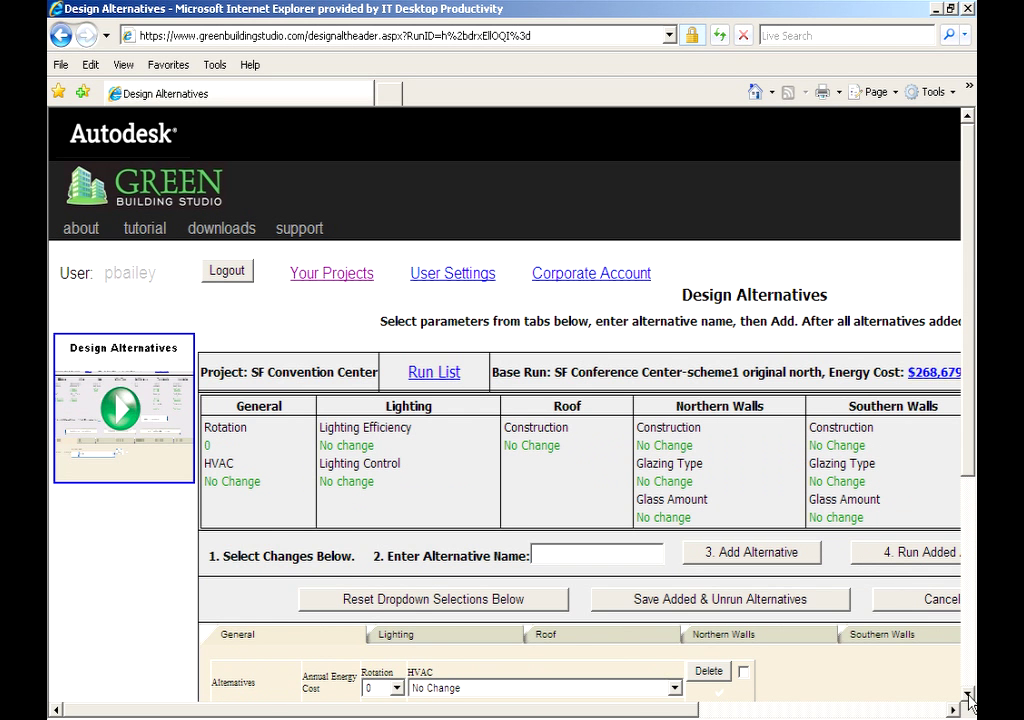
scroll(966, 680, down, 3)
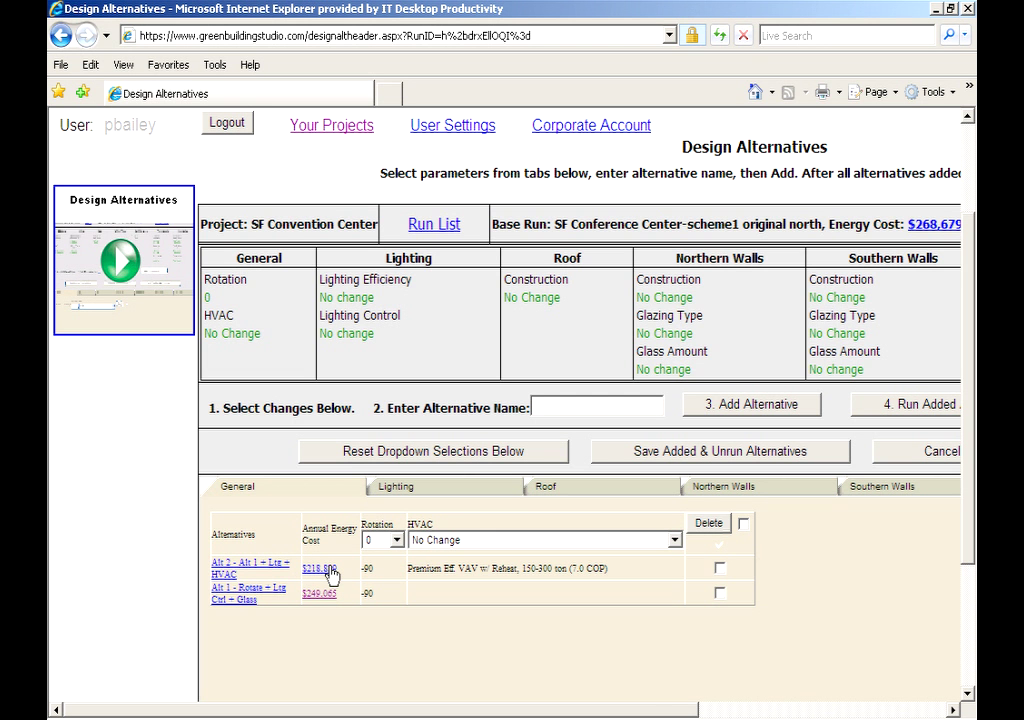
click(328, 572)
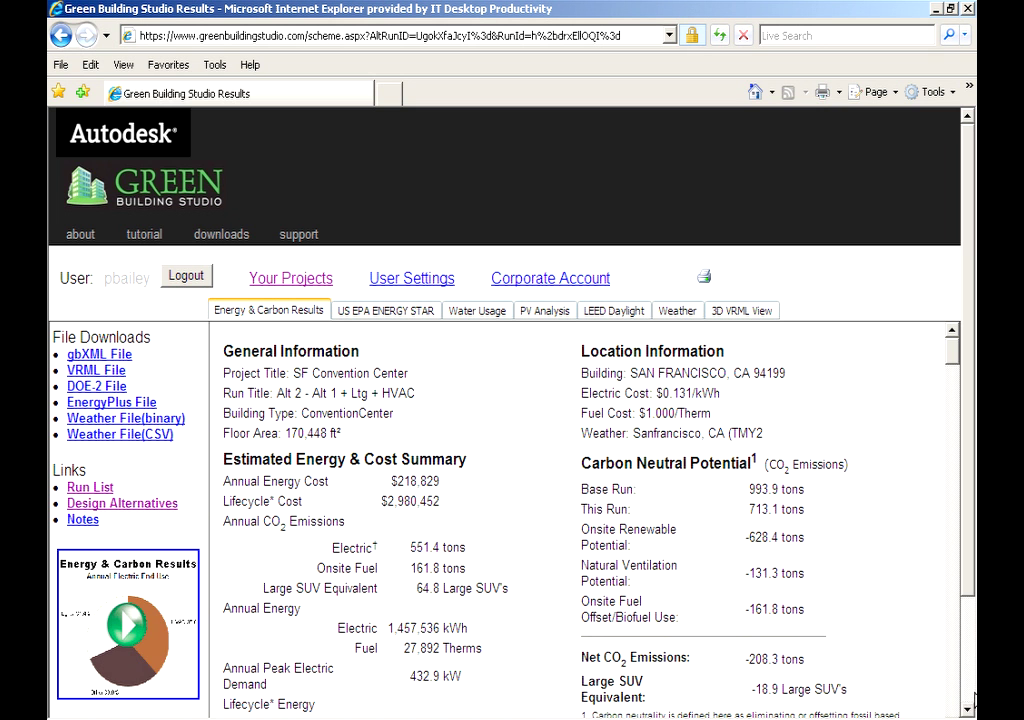
scroll(968, 705, down, 2)
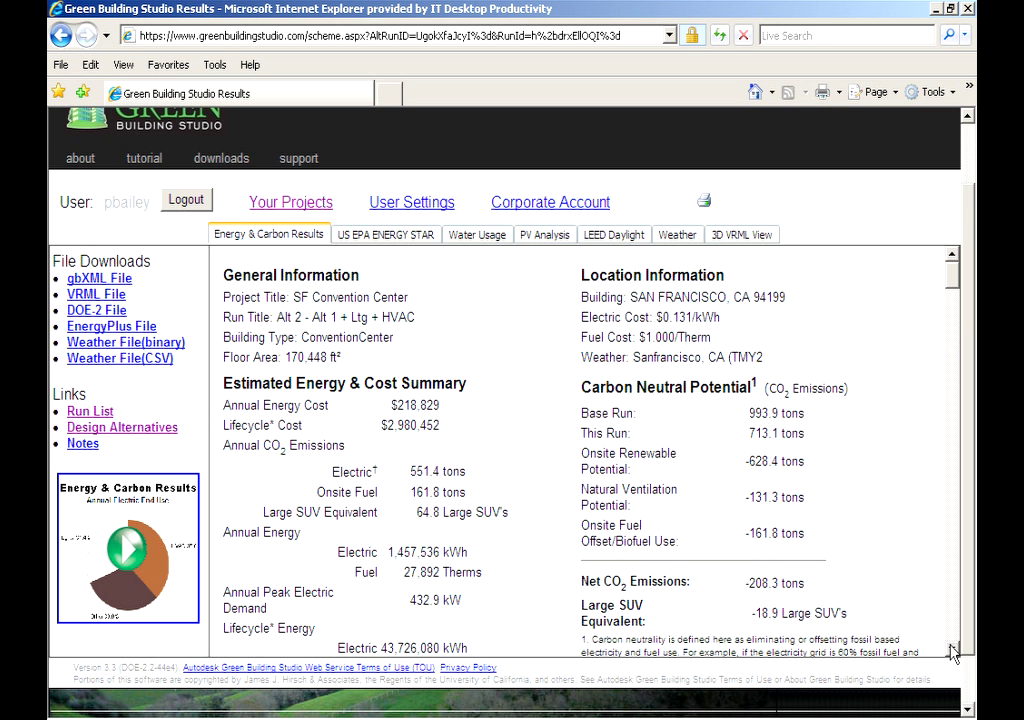
scroll(955, 652, down, 3)
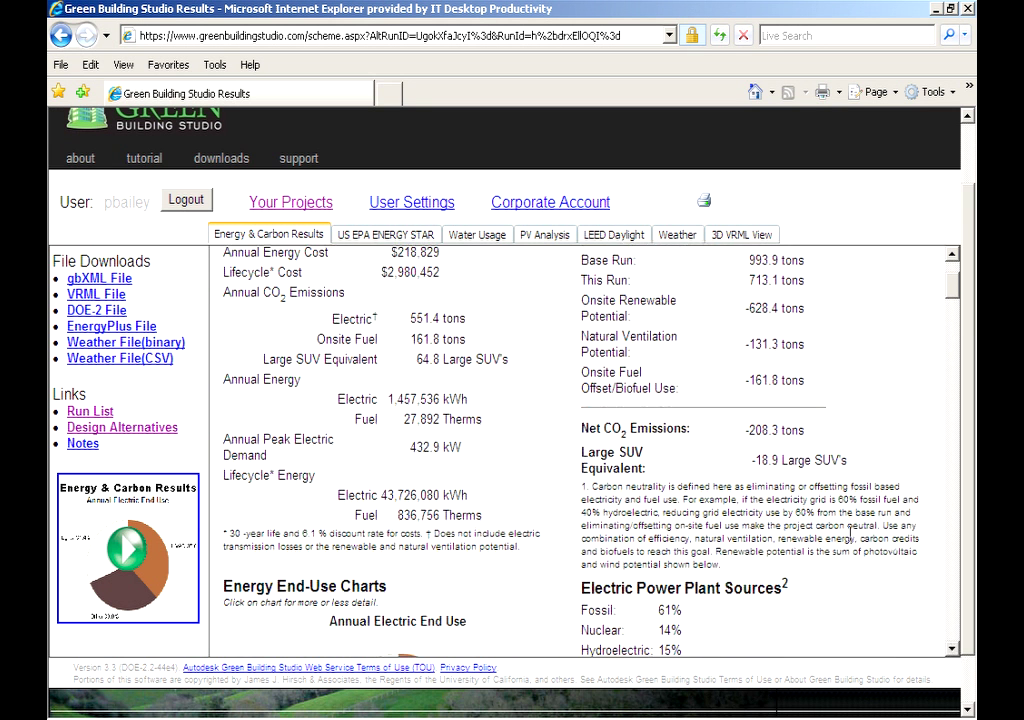